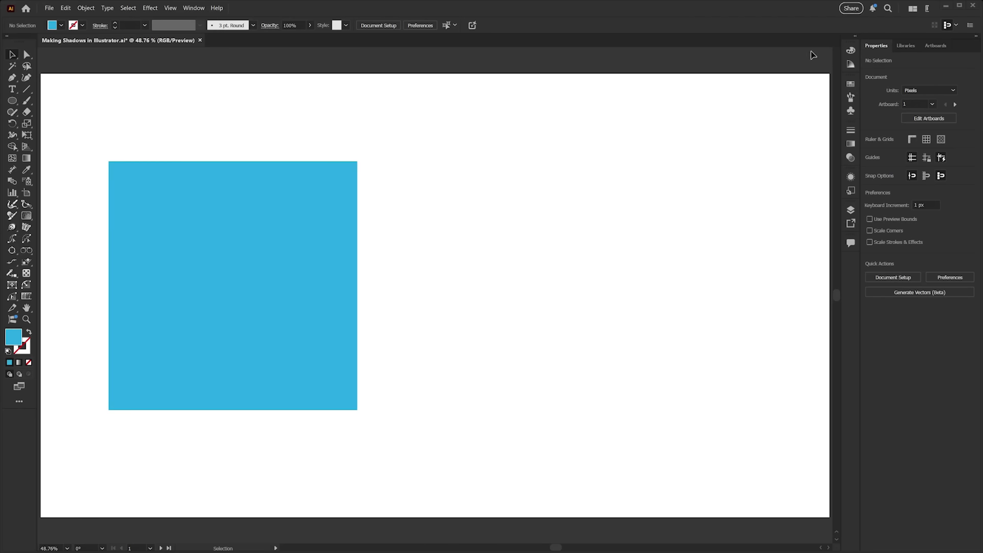
Select the blue square and open the Drop Shadow effect.
click(308, 271)
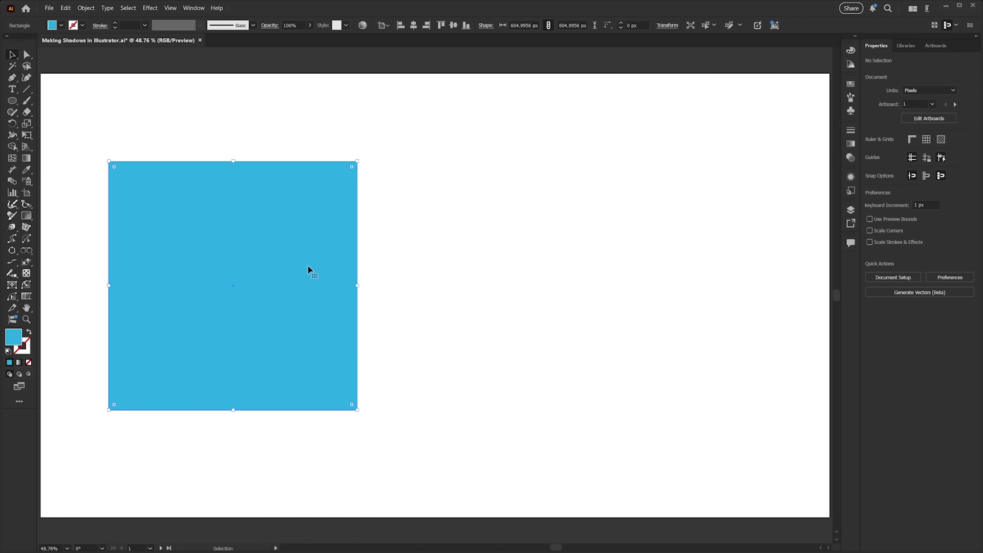
click(148, 9)
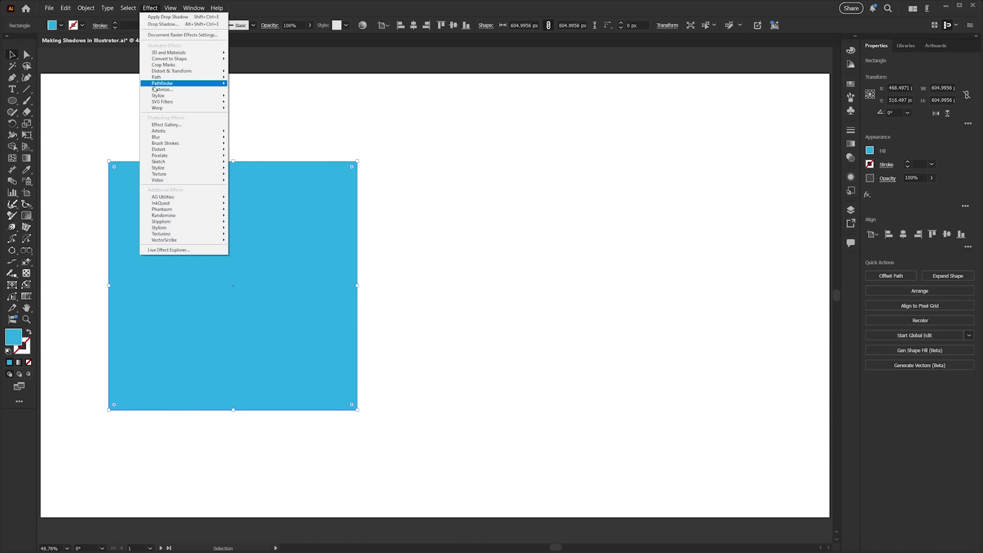
mouse_move(158, 96)
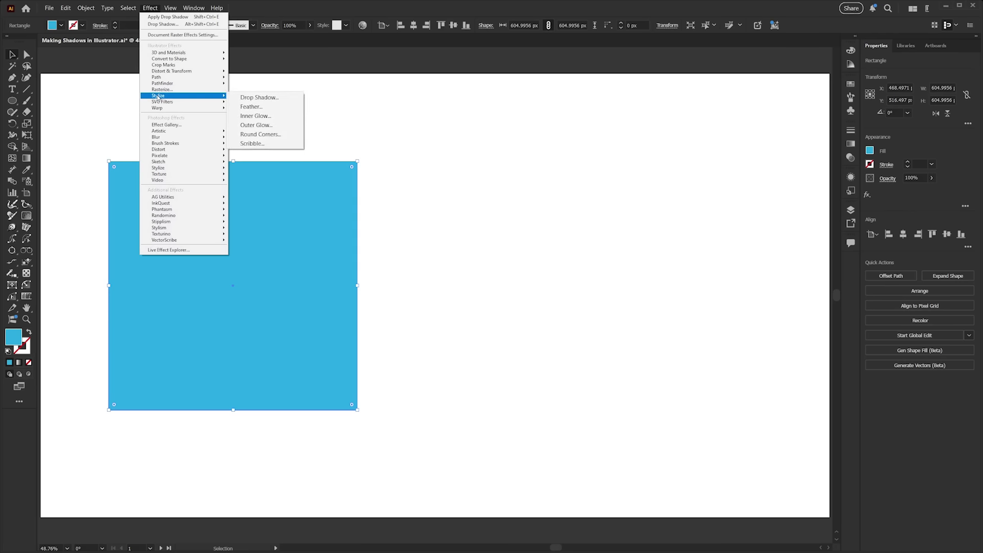
click(260, 99)
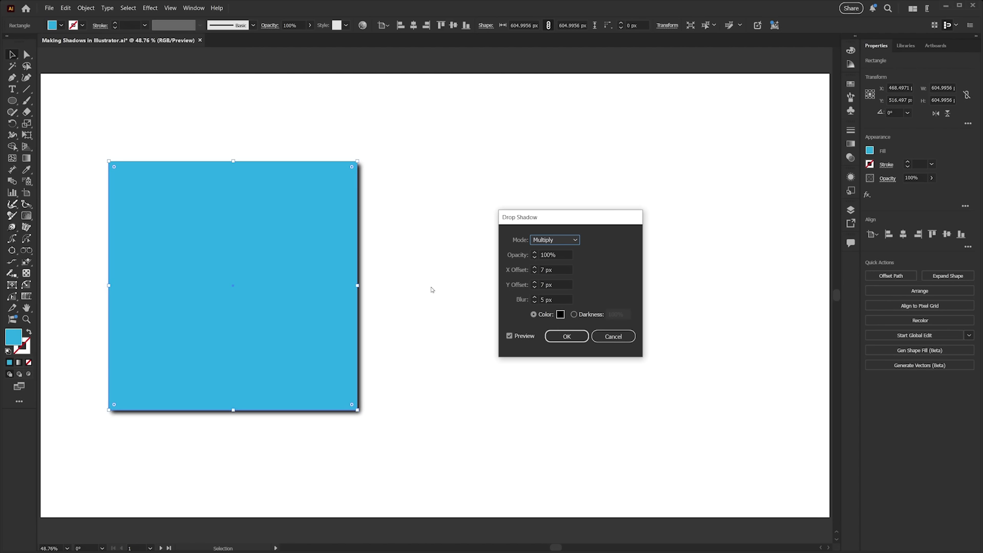
Set the drop shadow opacity to 40%.
click(546, 254)
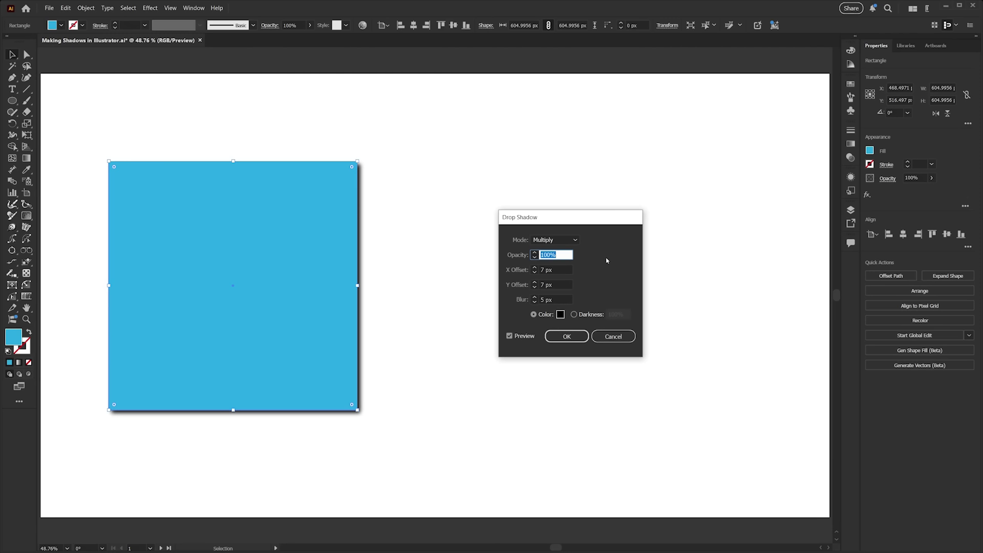
text(40)
click(560, 271)
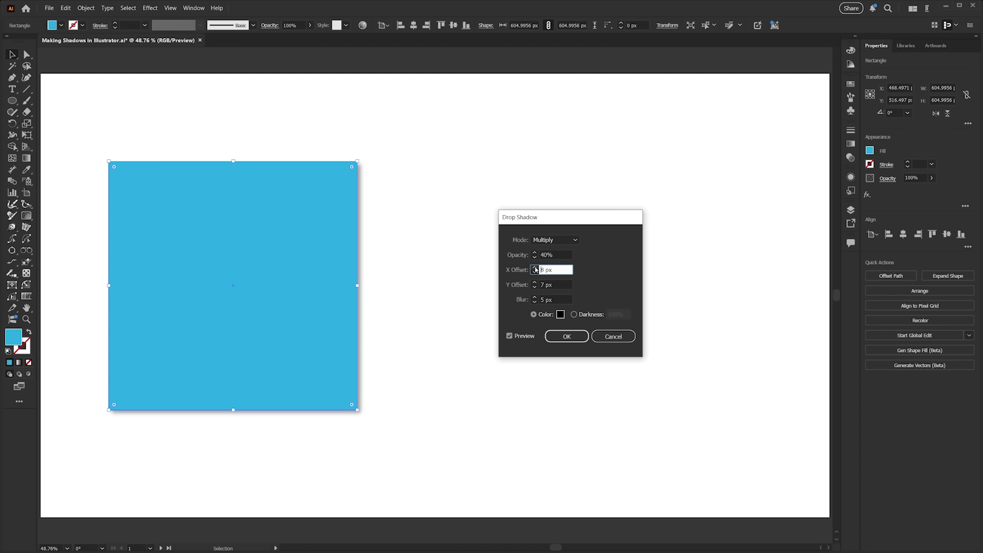
Set the shadow's X offset to 10 px.
click(535, 267)
click(535, 267)
click(535, 267)
click(535, 268)
click(535, 267)
click(535, 267)
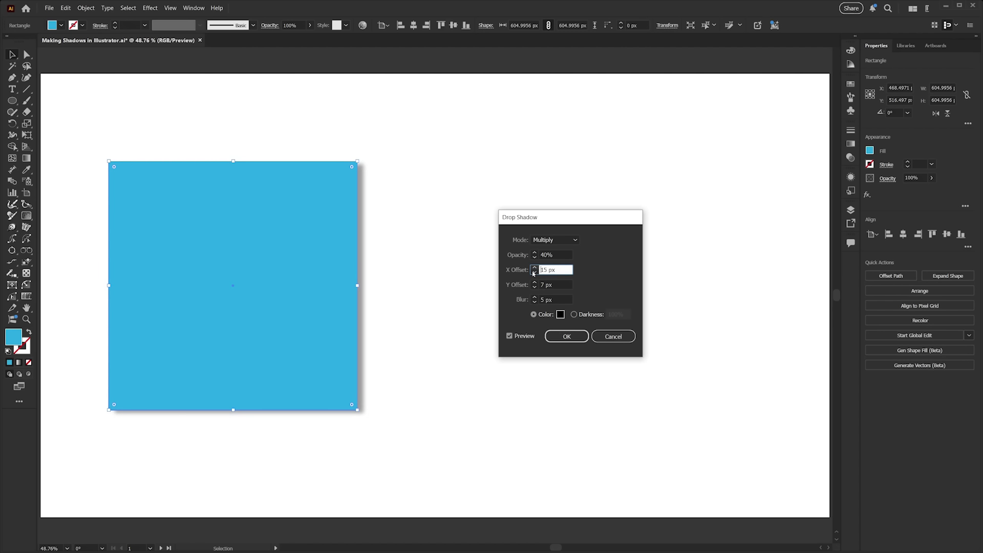
click(534, 273)
click(534, 273)
click(534, 273)
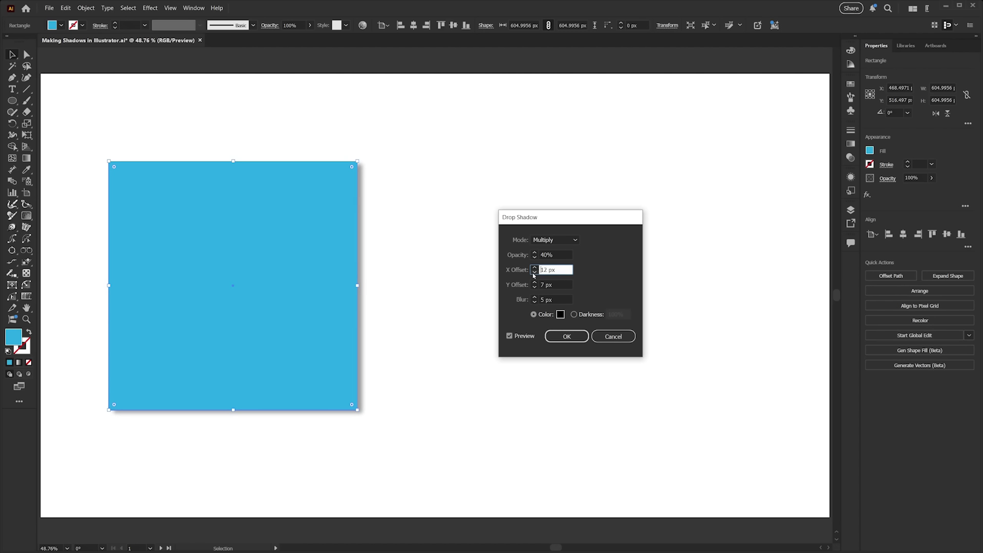
click(534, 272)
click(533, 273)
Set the shadow's Y offset to 10 px.
click(535, 283)
click(534, 283)
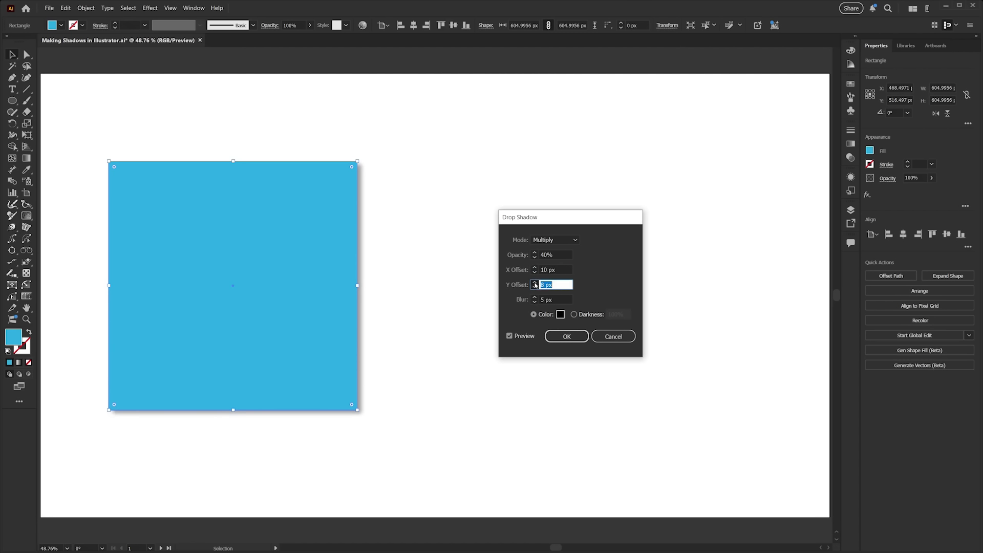
click(535, 283)
click(534, 283)
click(534, 283)
click(534, 283)
click(535, 283)
click(535, 283)
click(535, 283)
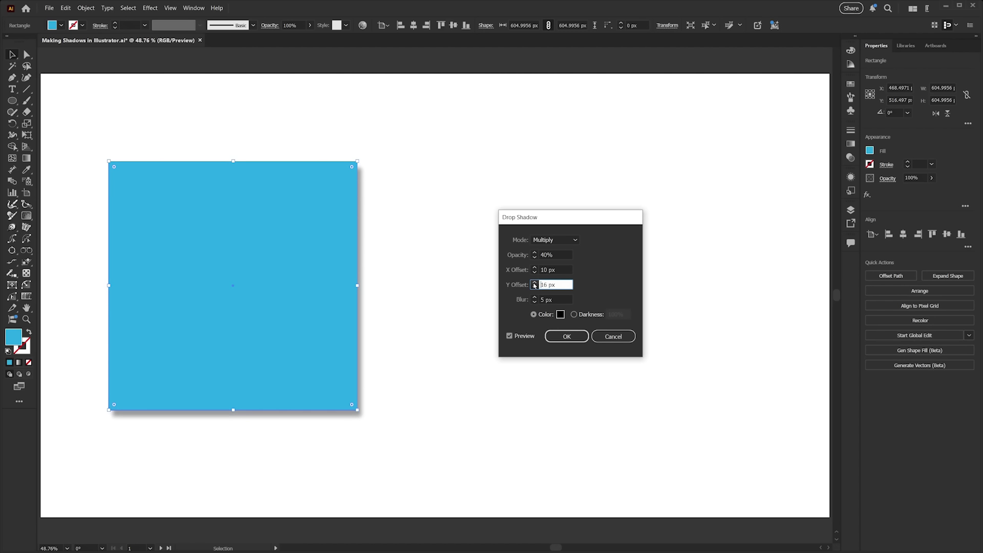
click(534, 287)
click(534, 287)
click(534, 287)
click(535, 287)
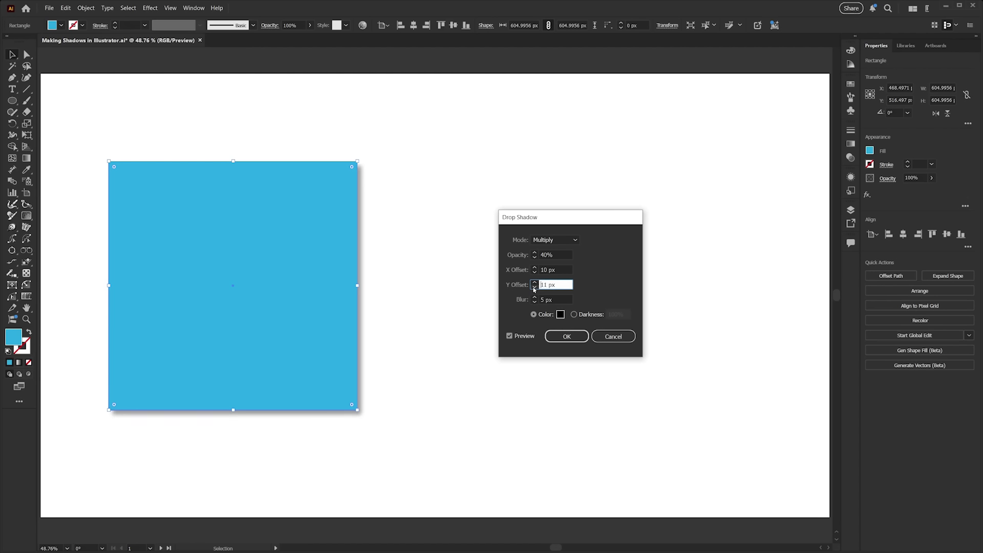
click(534, 287)
click(534, 287)
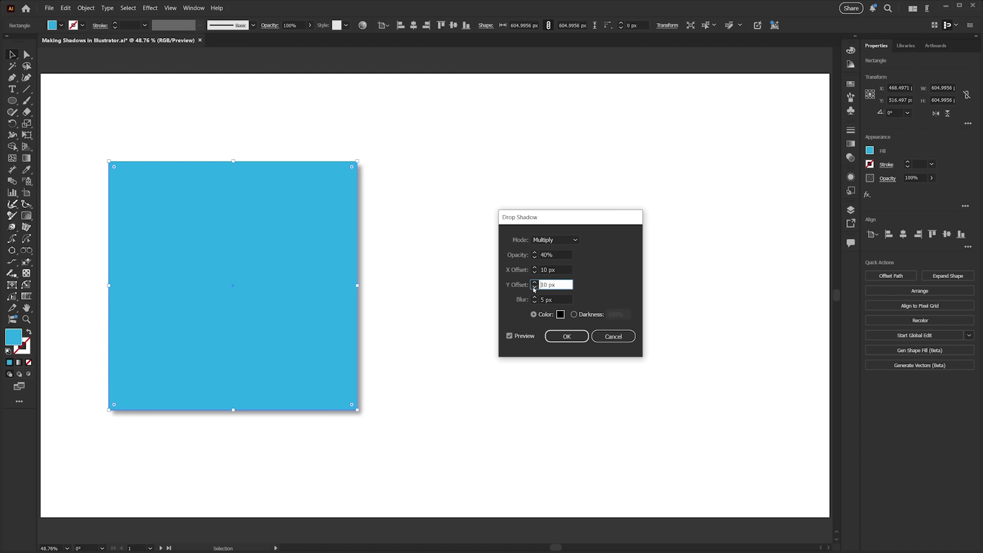
Set the shadow blur to 20 px.
click(561, 299)
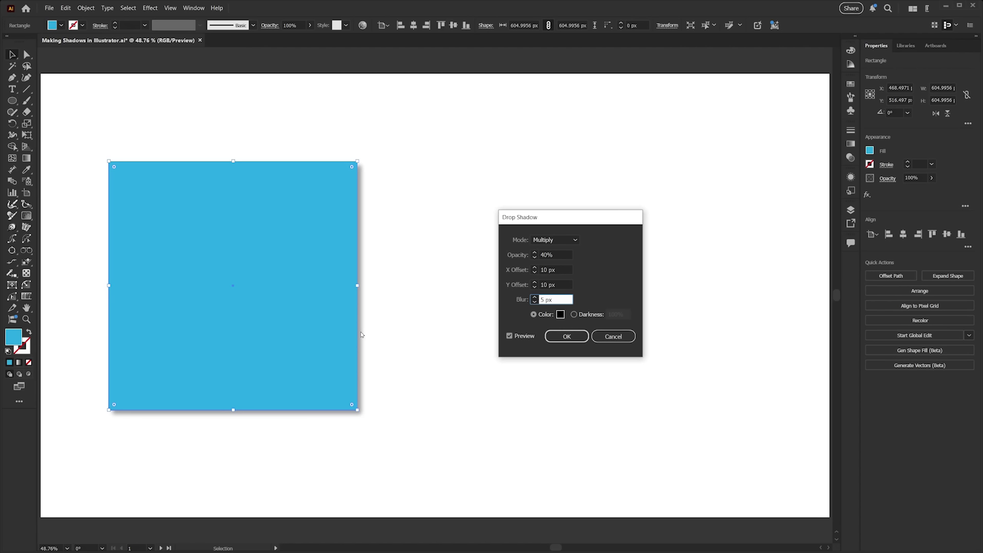
drag(554, 300, 526, 294)
text(20)
click(567, 284)
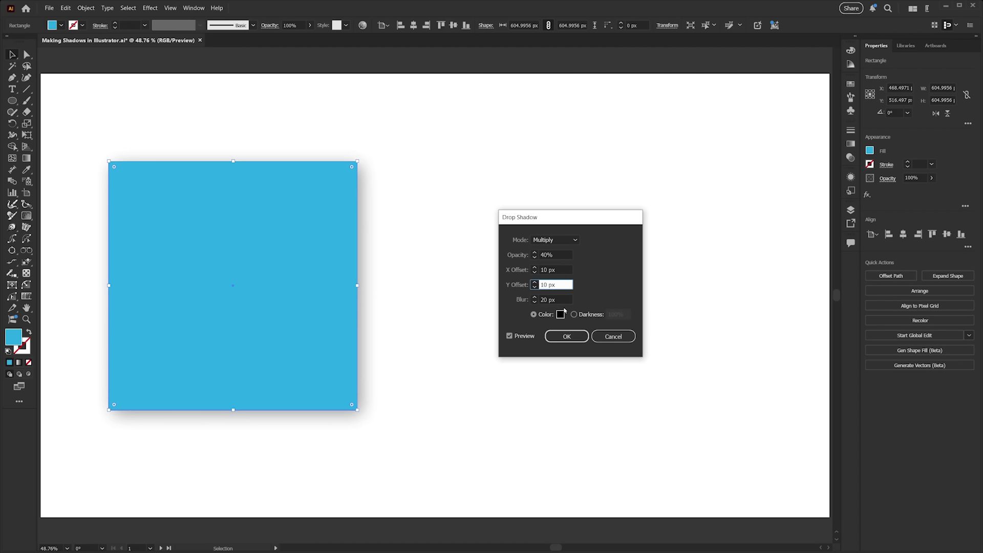
Set the shadow blur to 0 px.
double_click(544, 299)
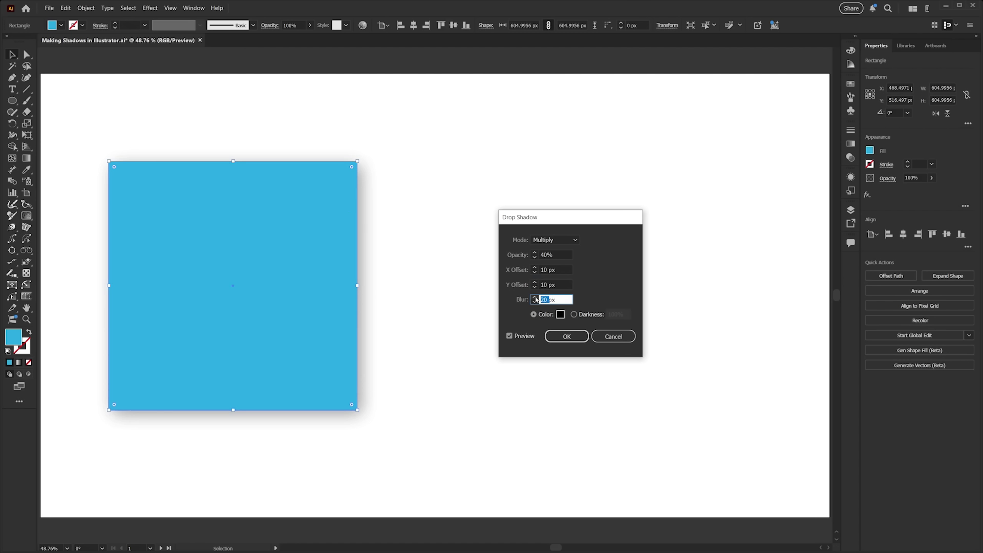
text(0)
click(565, 284)
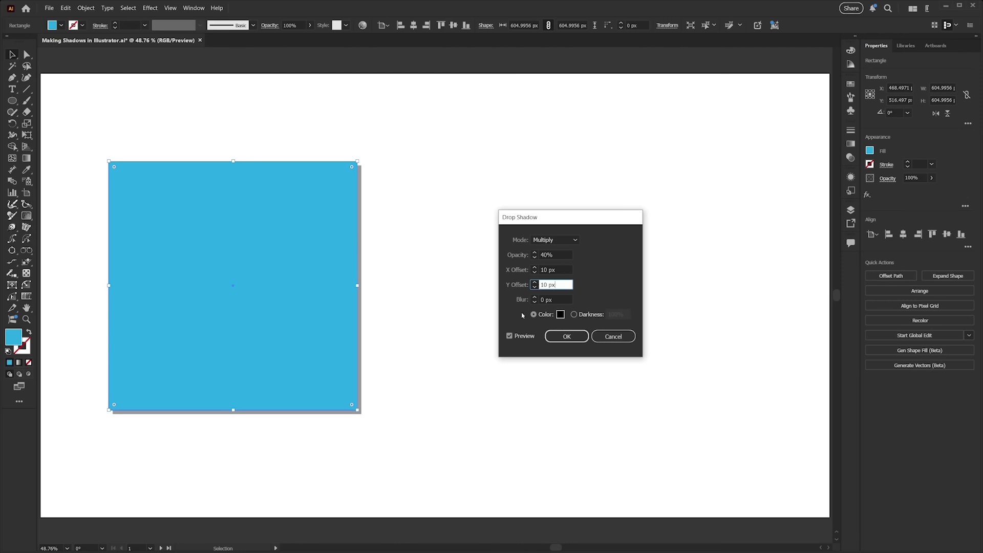
Set the shadow blur to 10 px.
key(Tab)
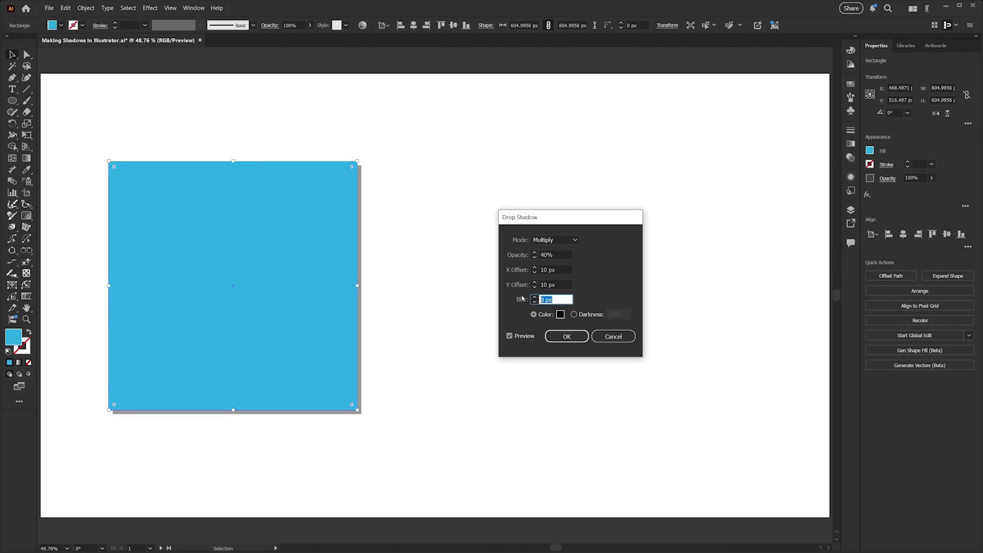
text(10)
click(559, 283)
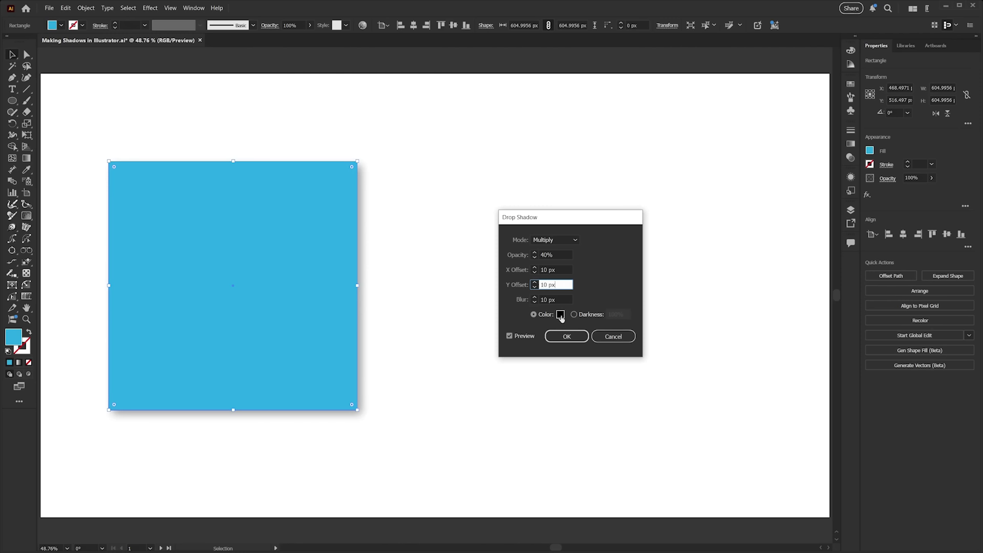
Pick a dark blue shadow colour (1C5F84) and apply the drop shadow.
click(559, 315)
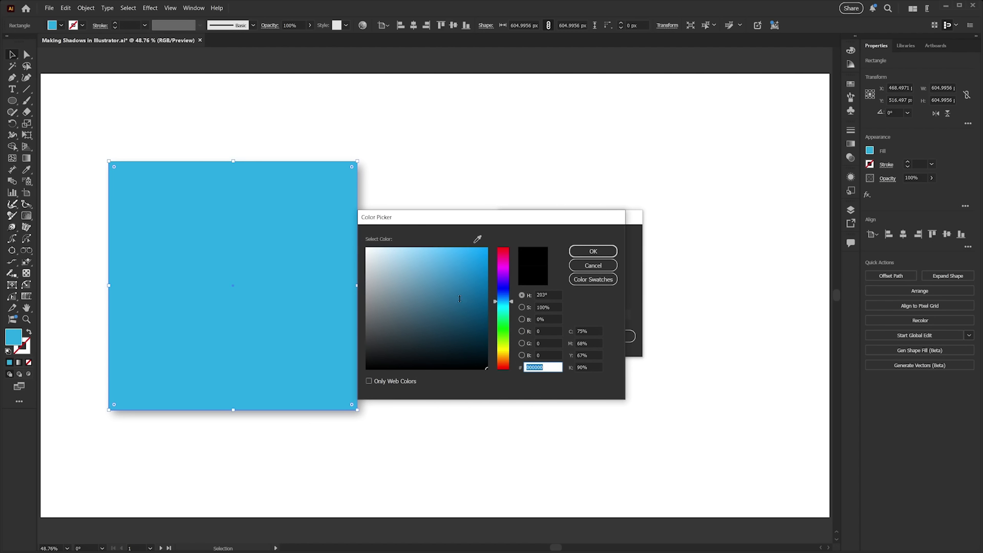
click(462, 306)
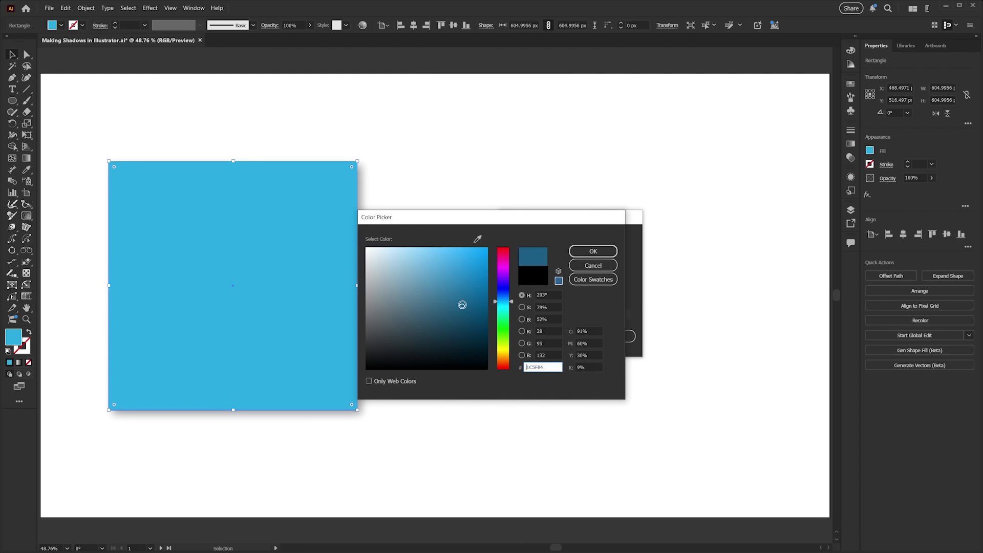
click(601, 251)
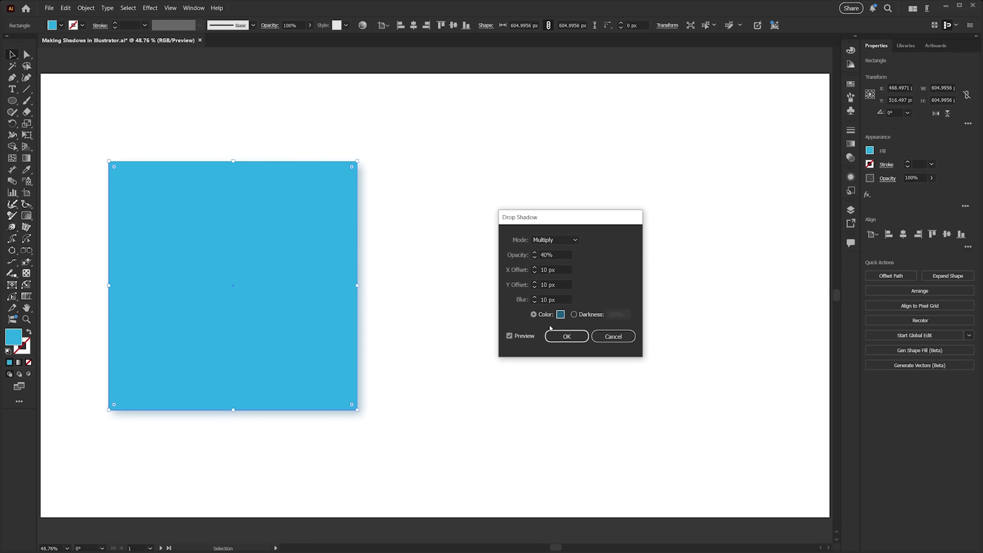
click(509, 336)
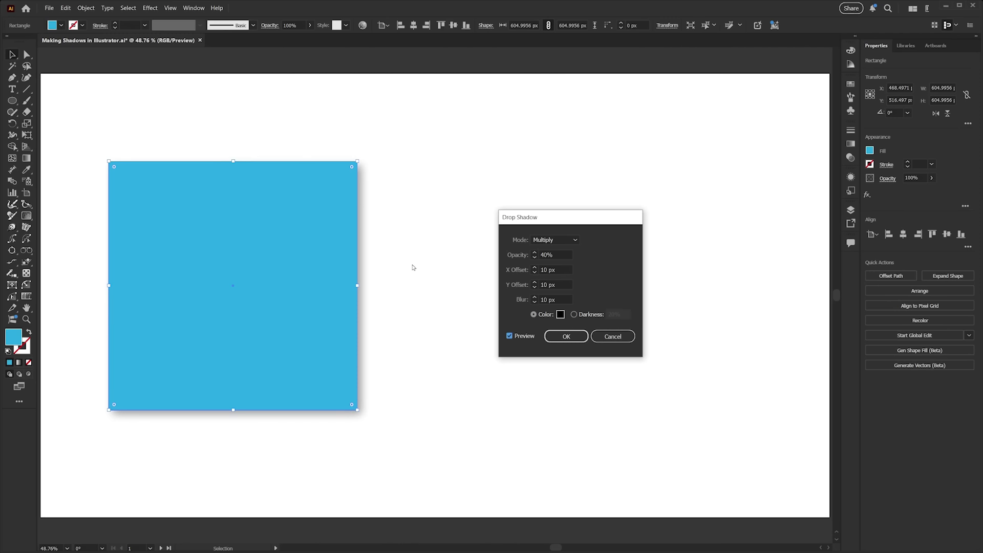
click(567, 336)
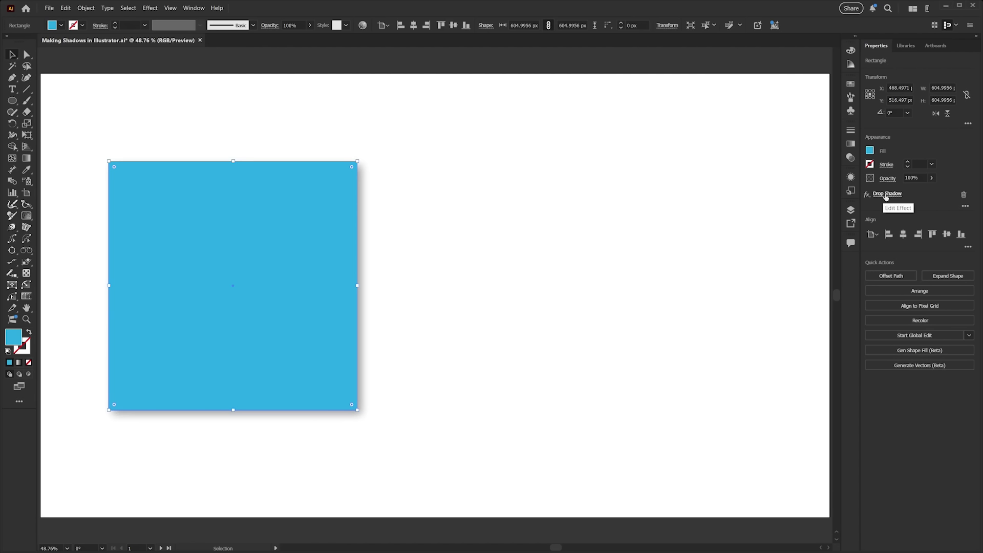
Reopen the square's Drop Shadow from the Appearance panel and raise its opacity to 80%.
click(850, 178)
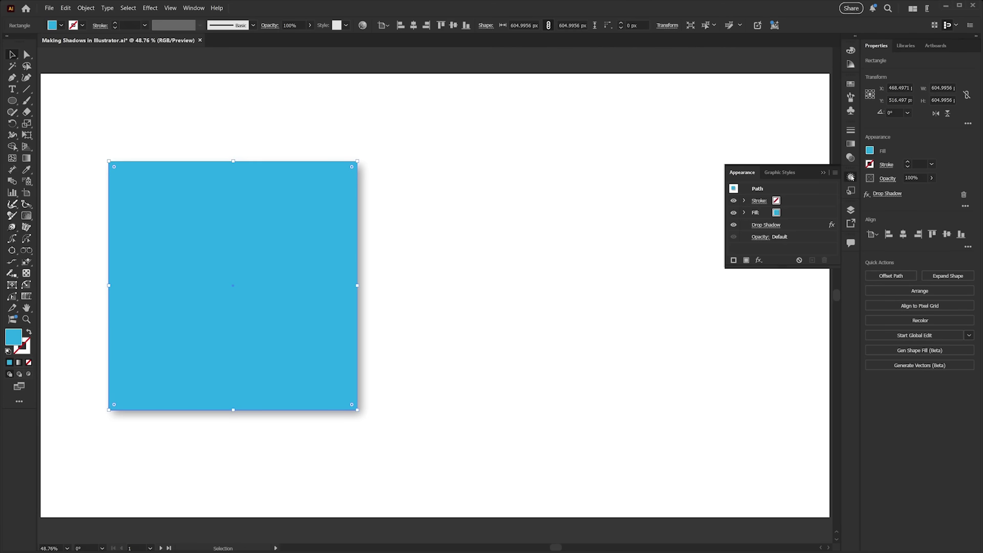
click(762, 226)
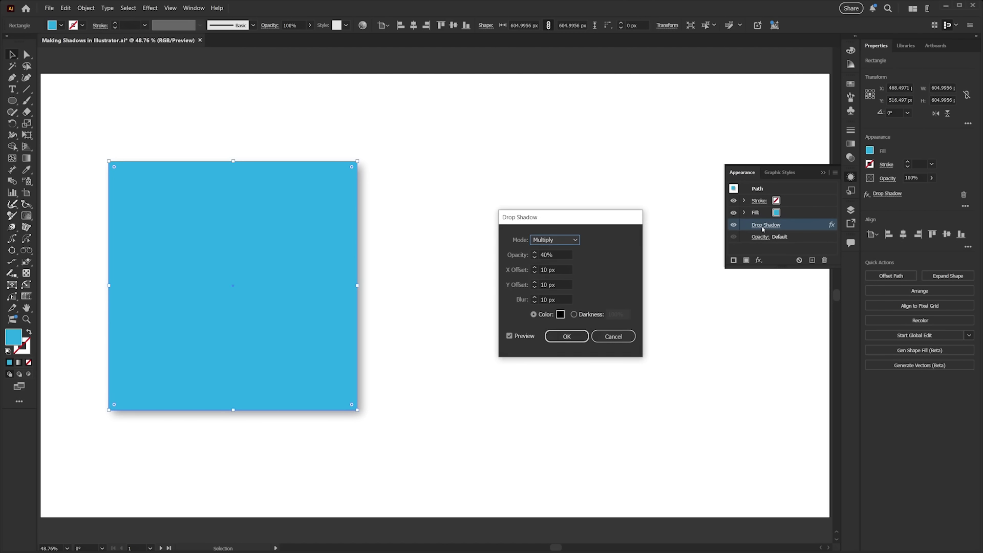
drag(536, 220, 476, 214)
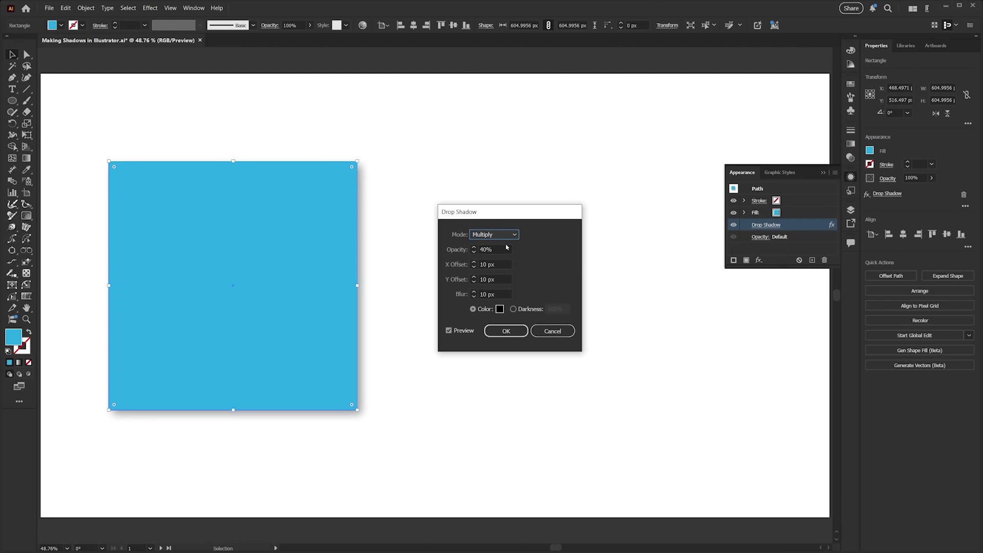
key(Tab)
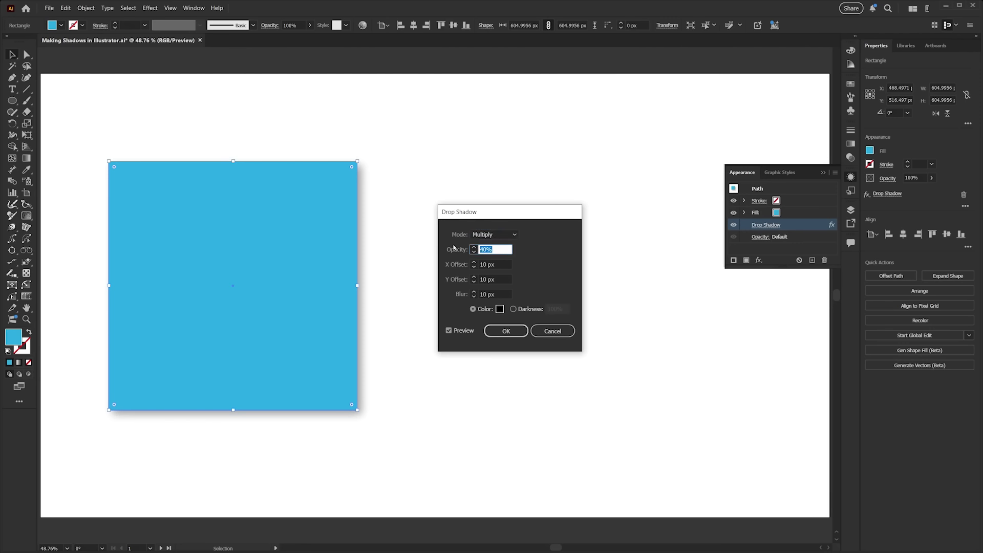
text(80)
key(Tab)
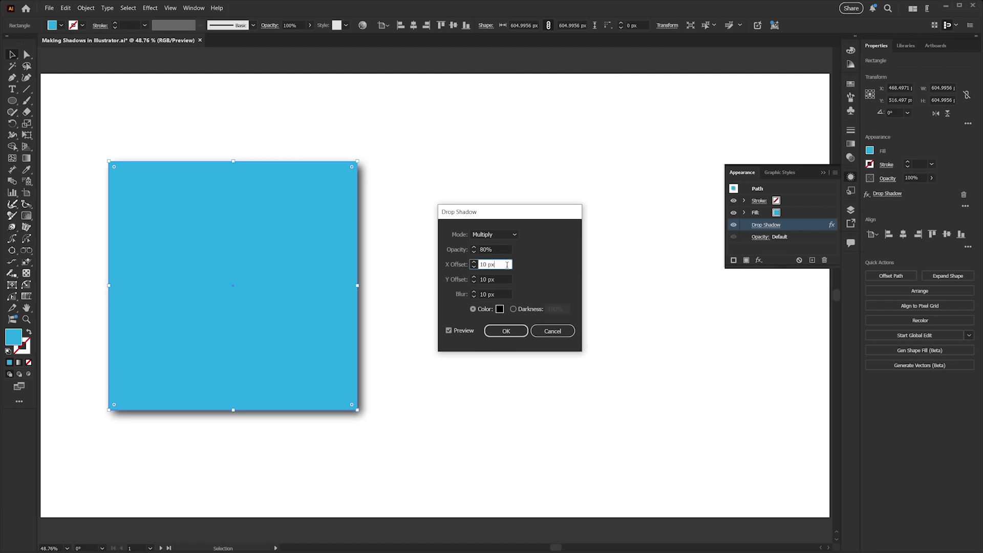
click(506, 331)
Deselect the square and switch to Artboard 3 with the smiley face icon.
click(815, 305)
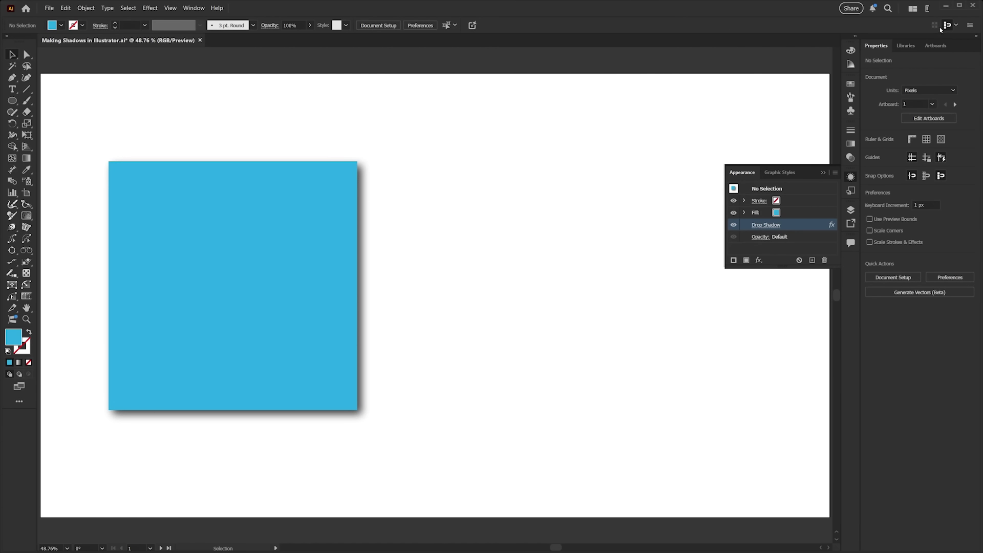
click(934, 46)
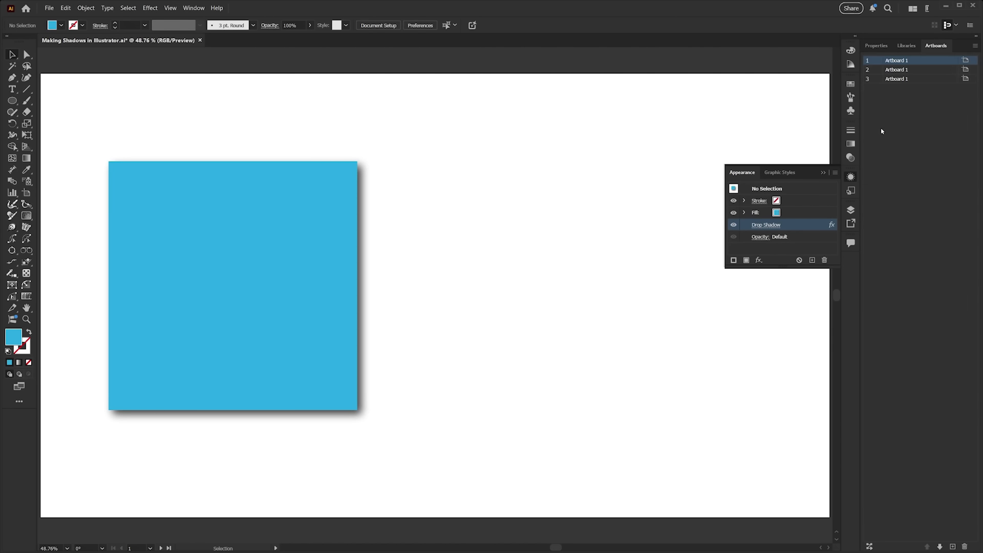
click(939, 81)
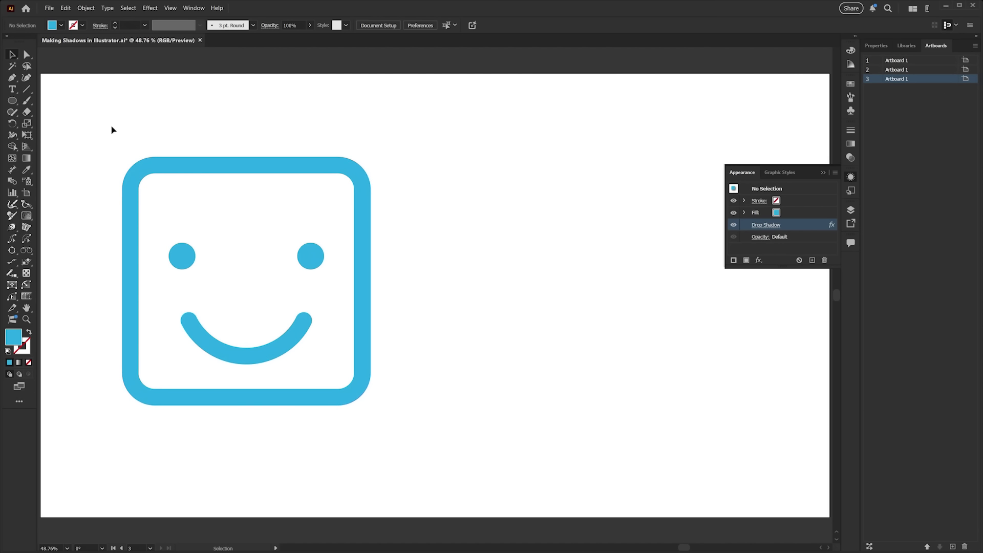
Select all parts of the smiley icon and apply a Drop Shadow with 80% opacity, 10 px offsets and 10 px blur.
drag(94, 132, 390, 450)
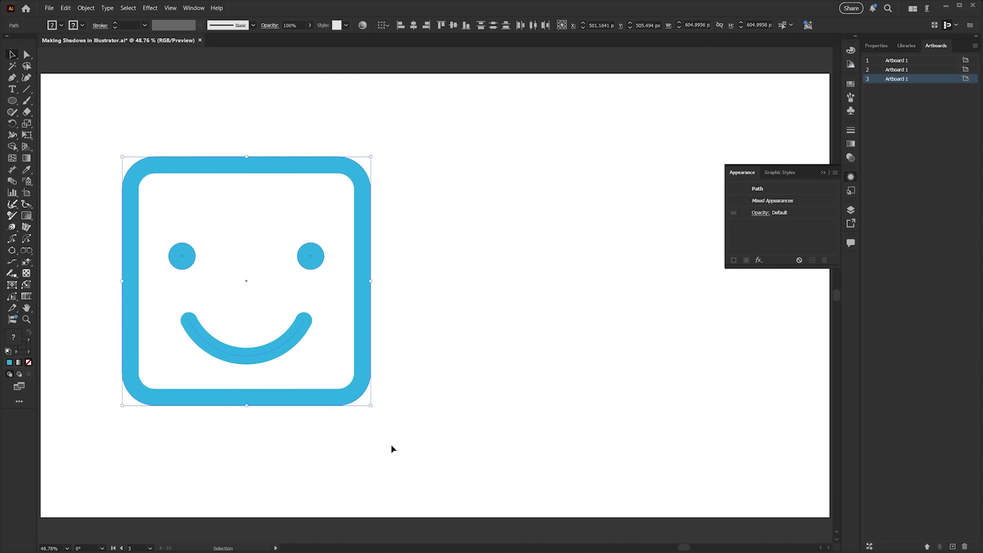
click(148, 8)
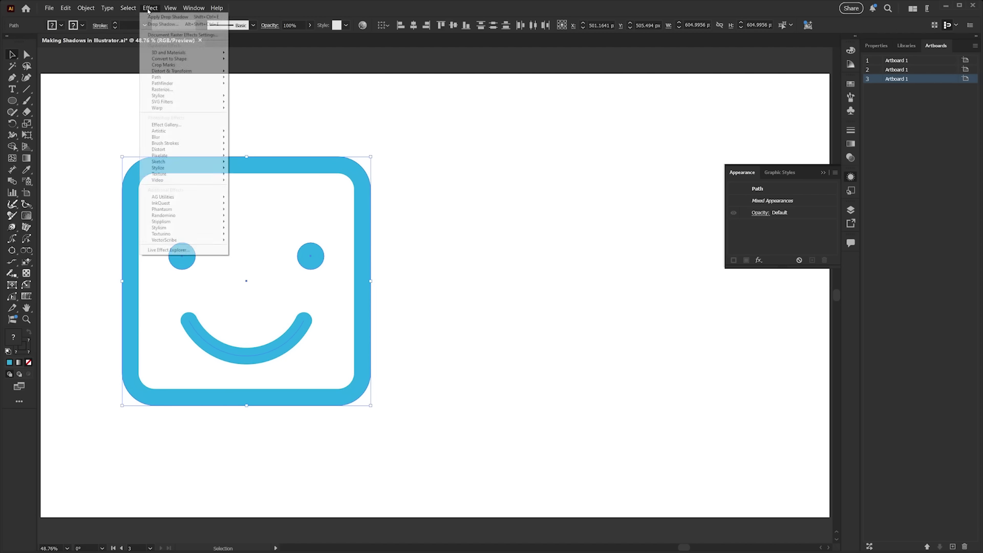
mouse_move(175, 97)
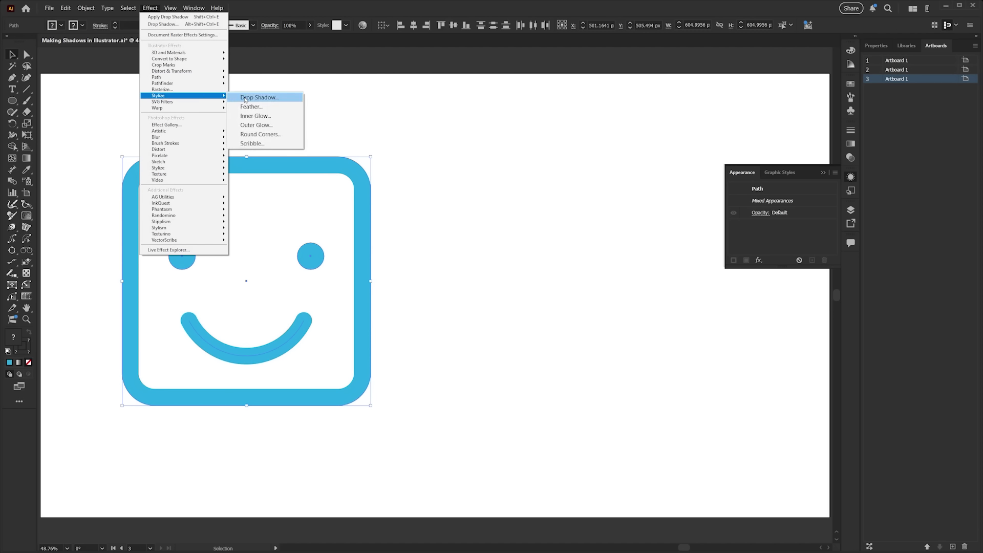
click(246, 99)
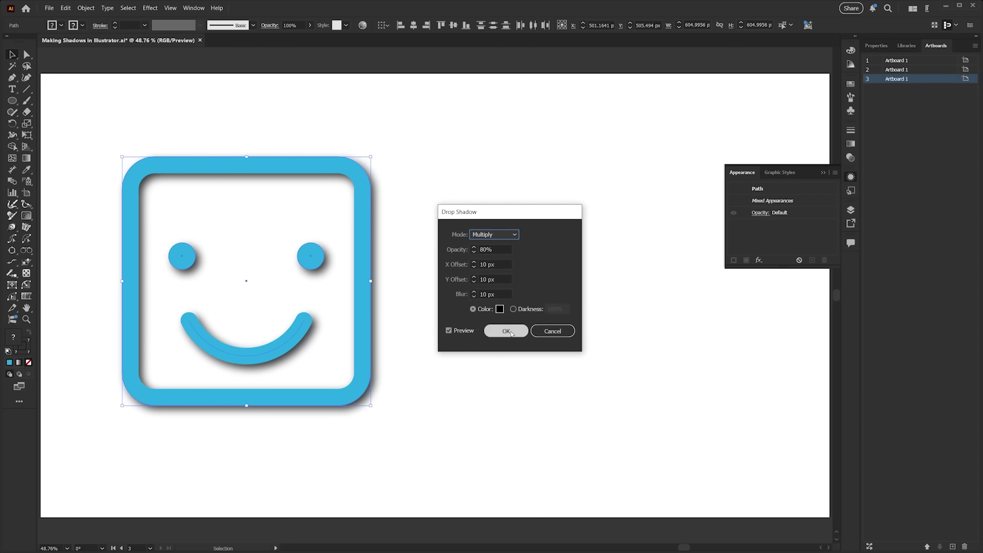
click(489, 331)
click(489, 331)
Select the left eye, smile and right eye one at a time to inspect their individual drop shadows.
click(317, 257)
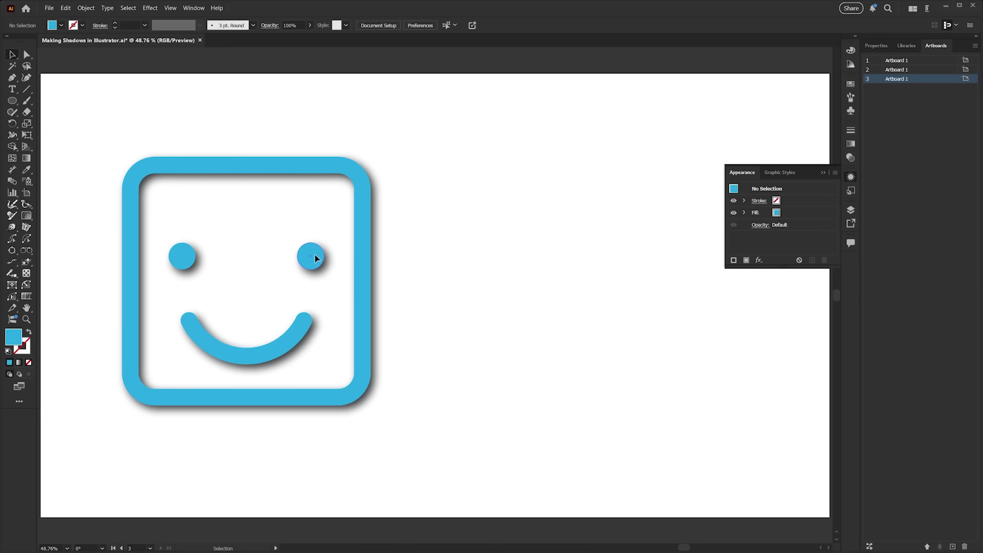
click(193, 256)
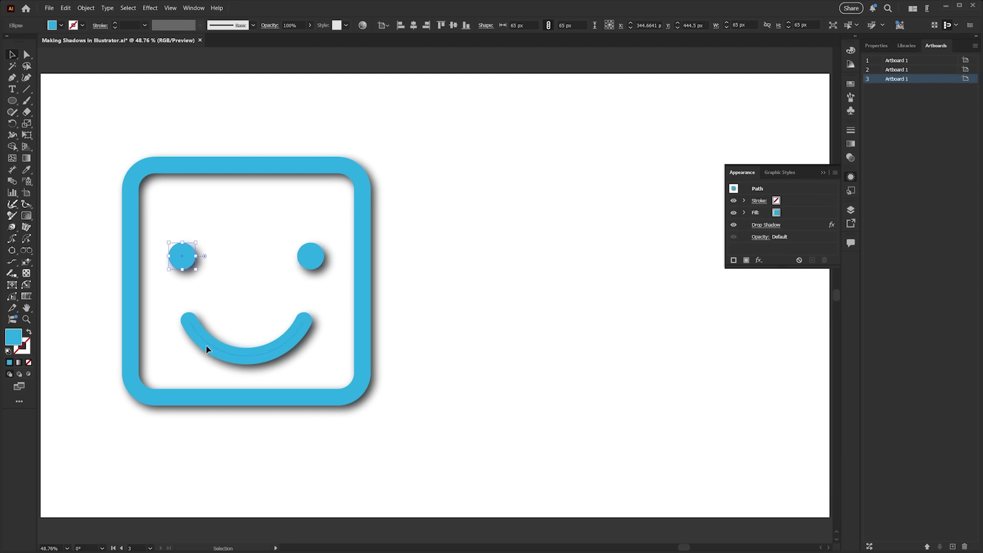
click(208, 349)
click(317, 259)
Group all parts of the smiley icon, then undo back to the shapes without individual drop shadows.
drag(90, 138, 430, 445)
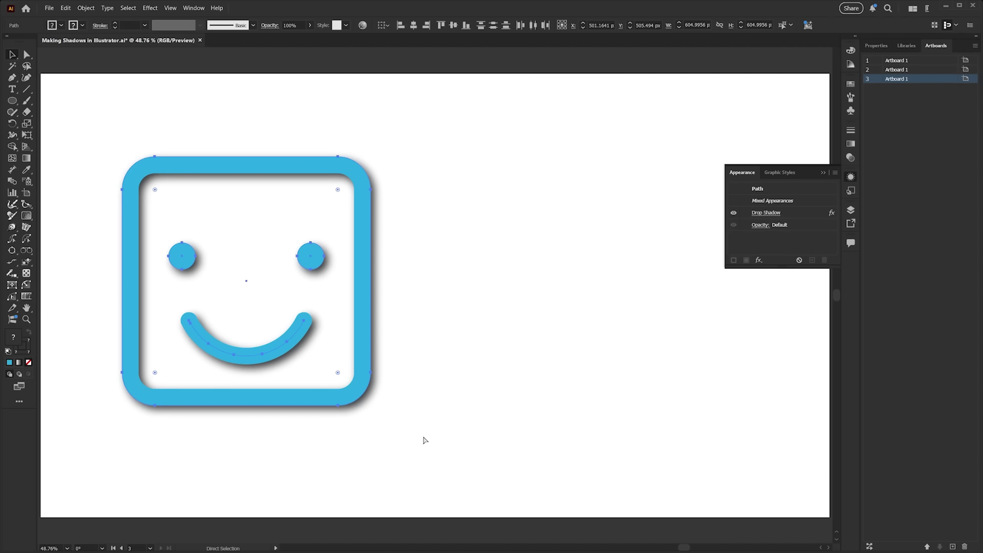
key(ctrl+g)
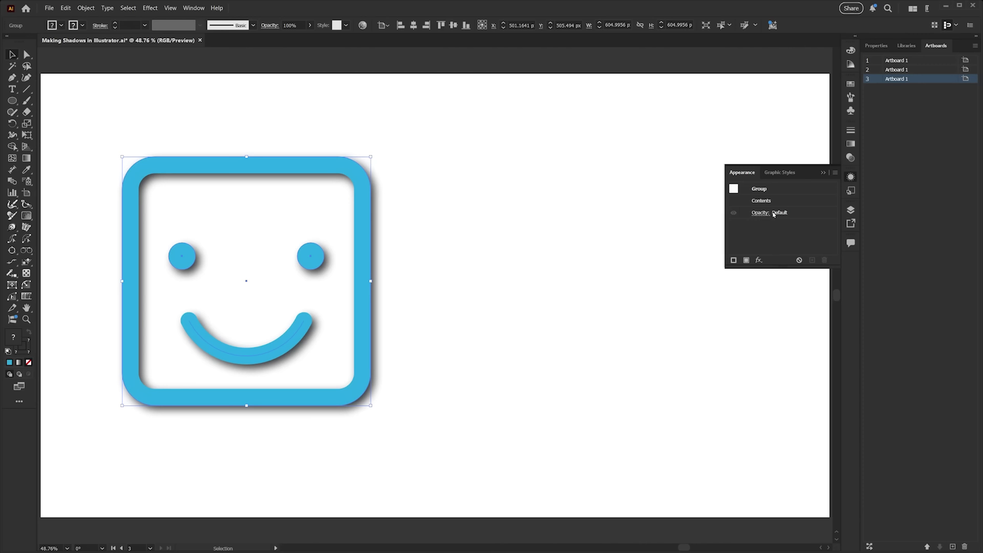
click(407, 280)
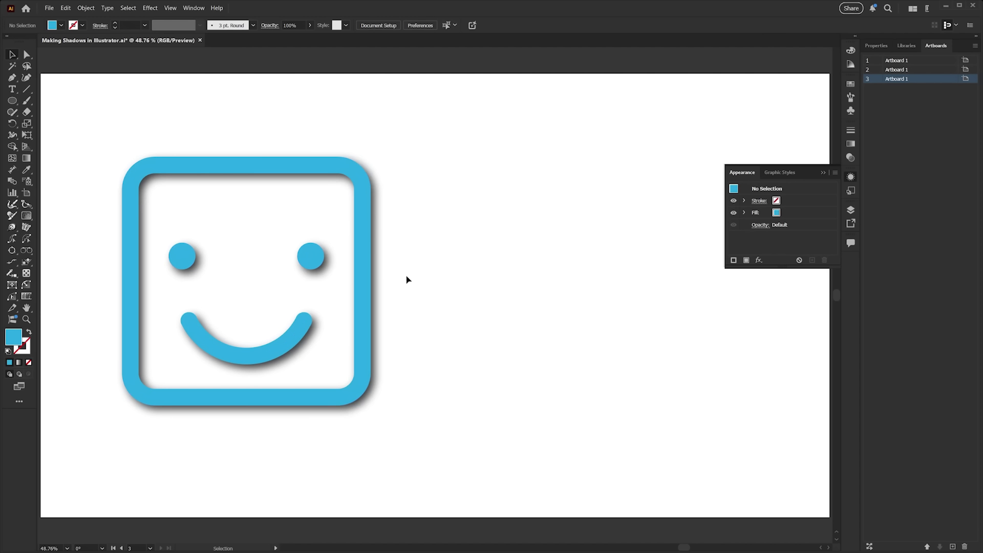
key(ctrl+z)
key(ctrl+z)
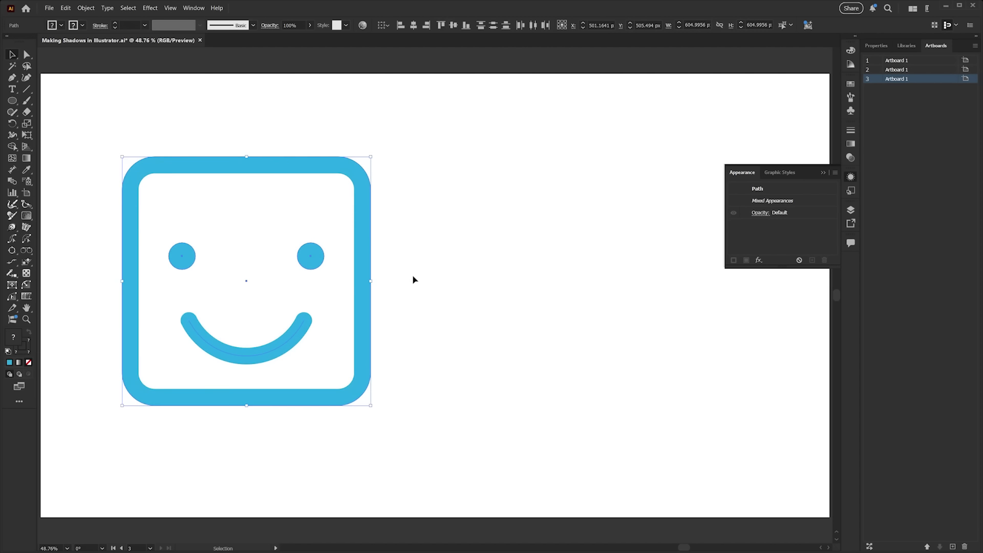
Apply a Drop Shadow to the grouped smiley icon with 80% opacity, 10 px offsets and 10 px blur.
key(a)
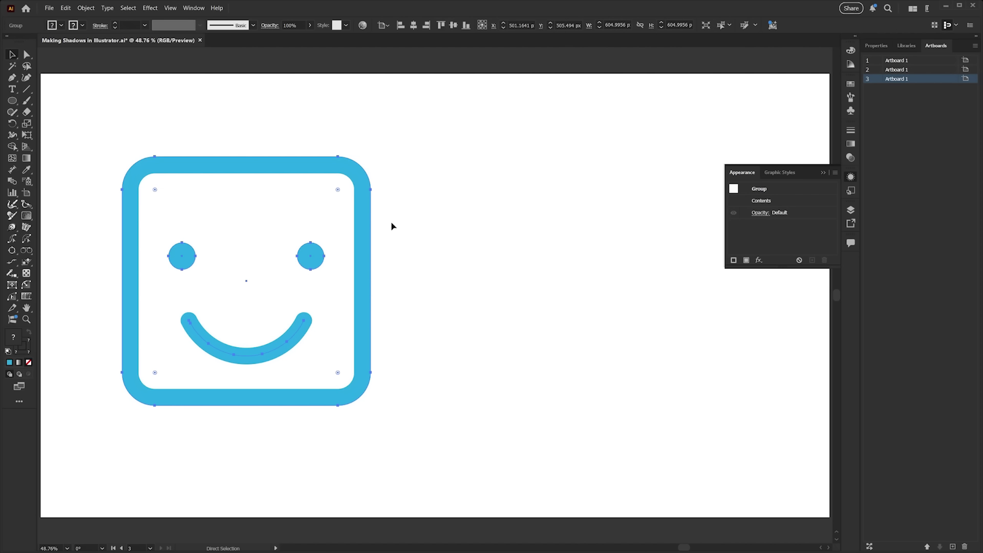
key(v)
click(150, 7)
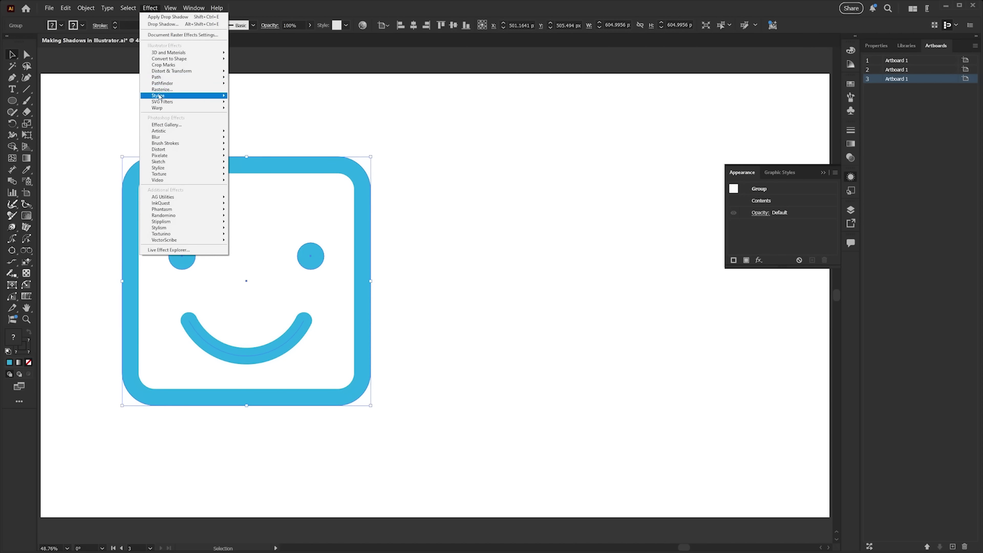
mouse_move(159, 95)
click(276, 102)
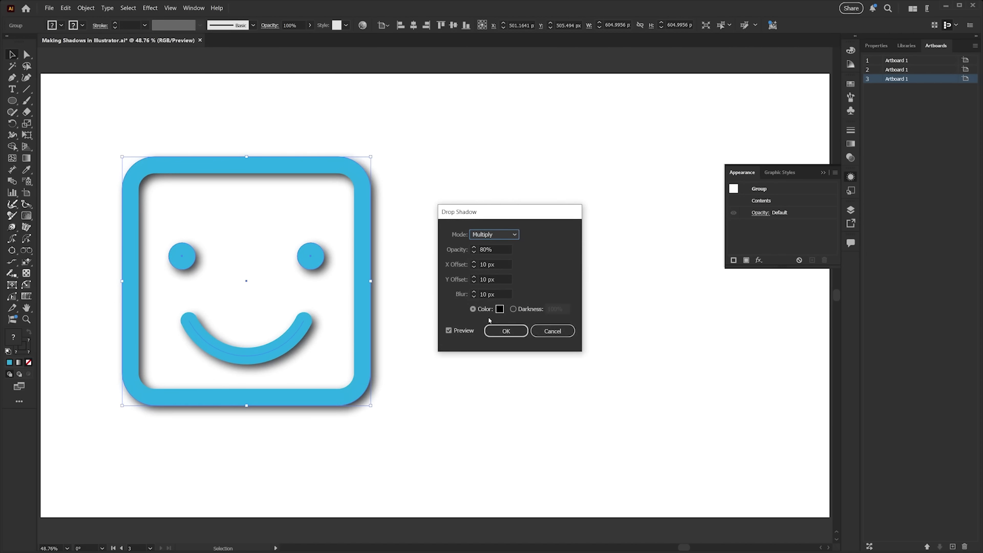
click(496, 330)
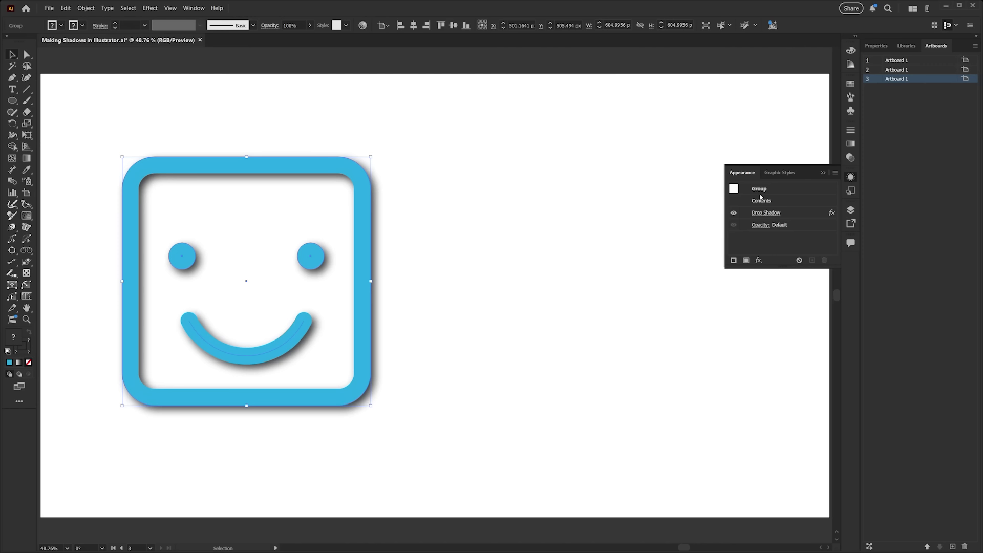
Deselect and reselect the grouped smiley icon, then ungroup it.
click(509, 283)
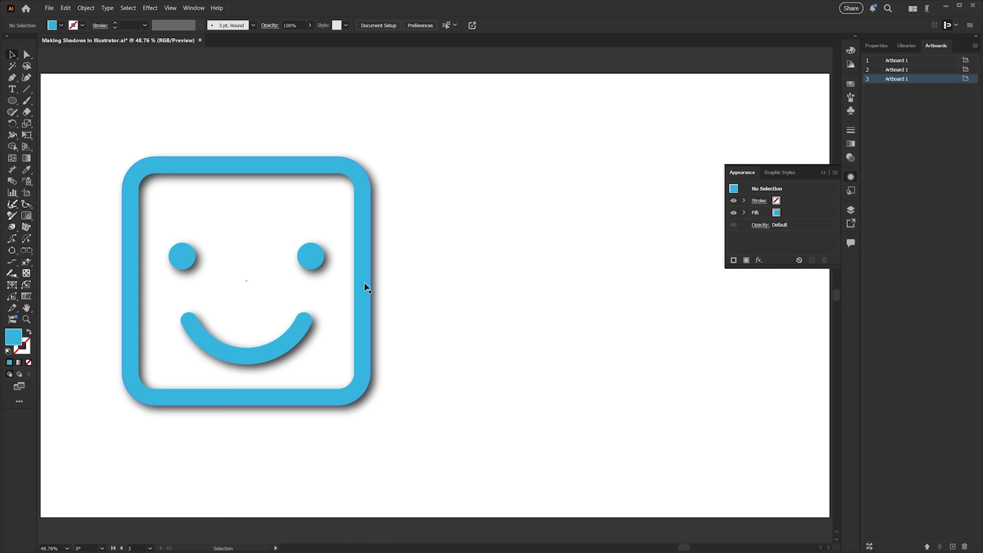
click(366, 287)
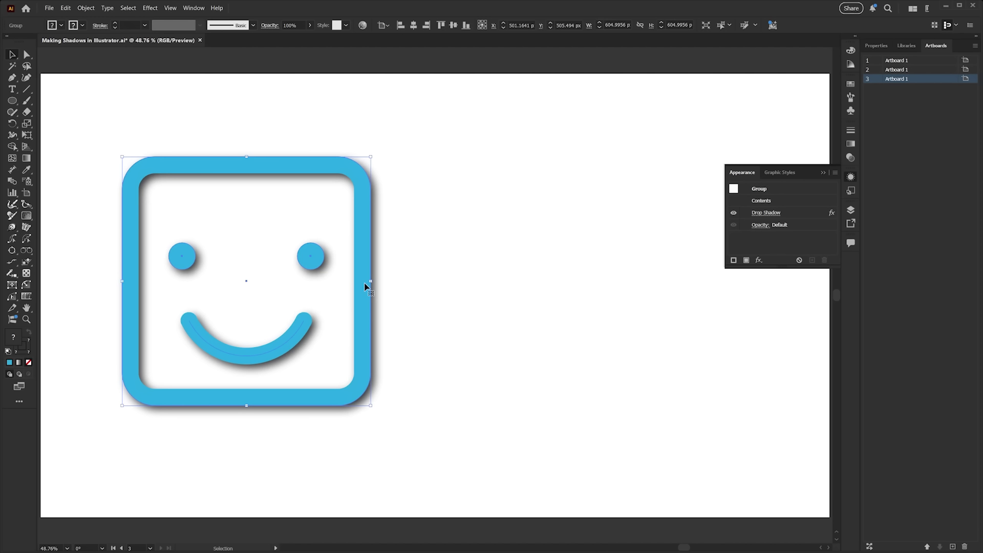
key(a)
key(ctrl)
key(ctrl+shift+g)
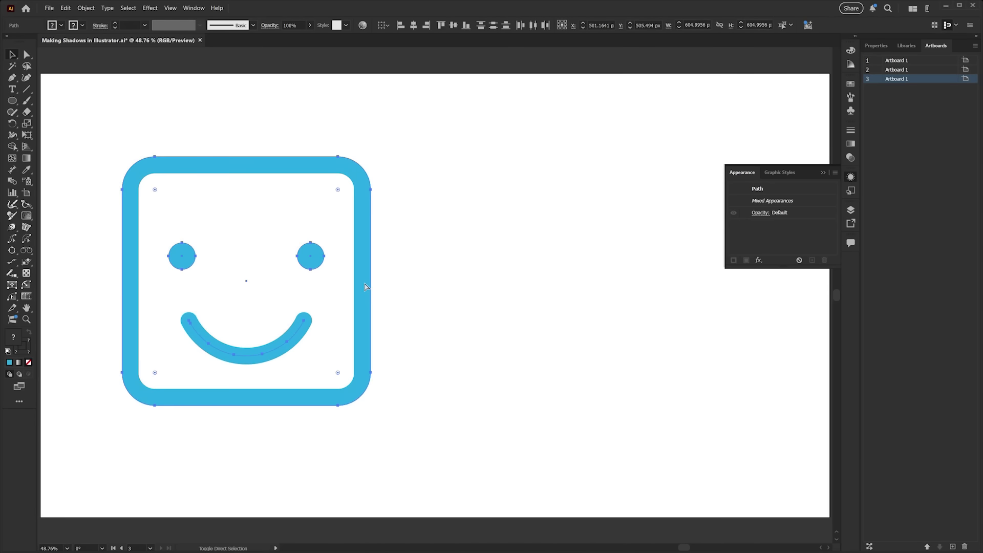